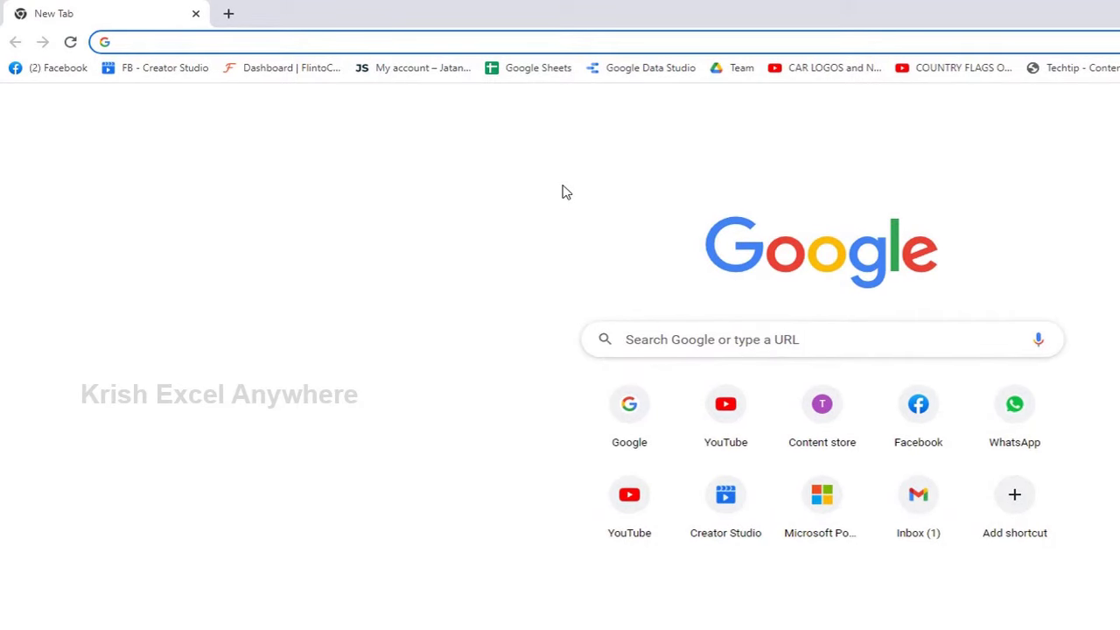
{"action": "left_click", "coordinate": [296, 39]}
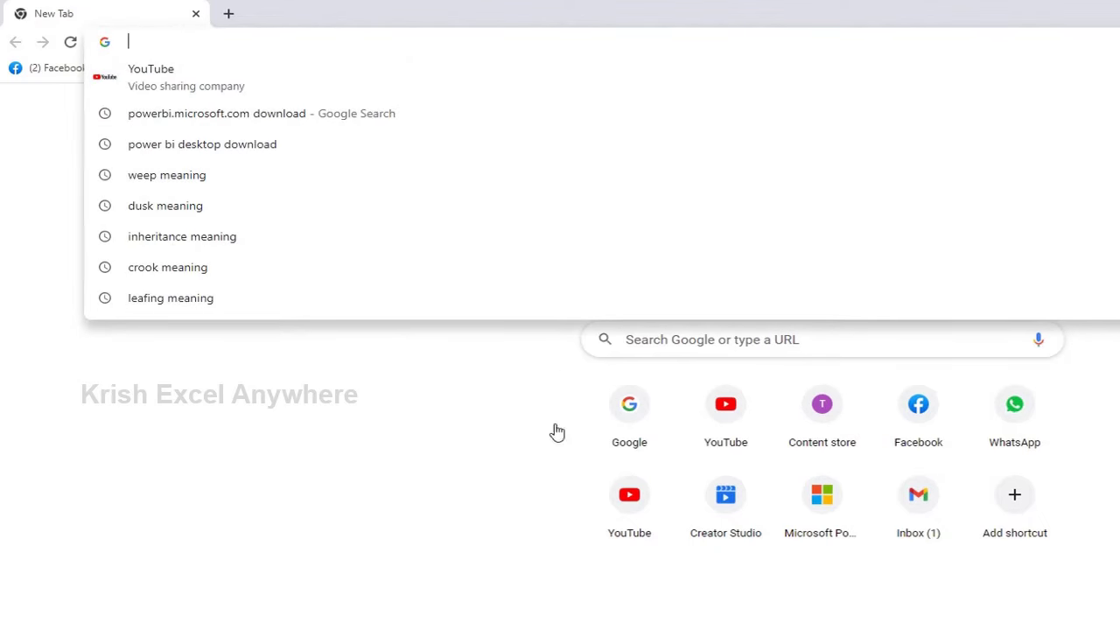
{"action": "type", "text": "https://powerbi.microsoft.com/en-us/desktop/"}
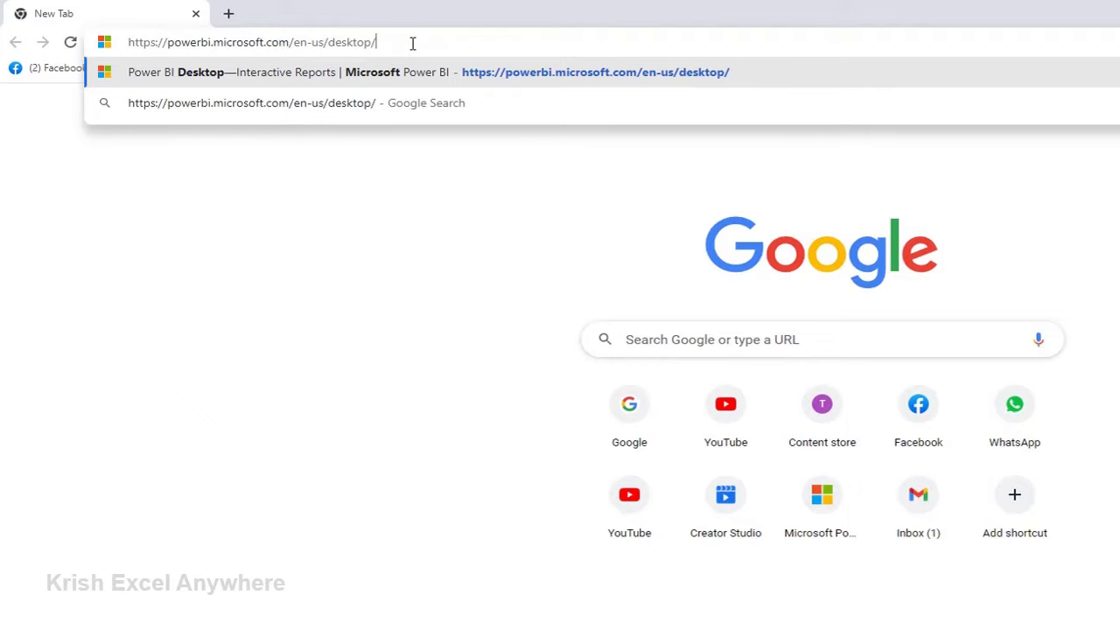
{"action": "key", "text": "Return"}
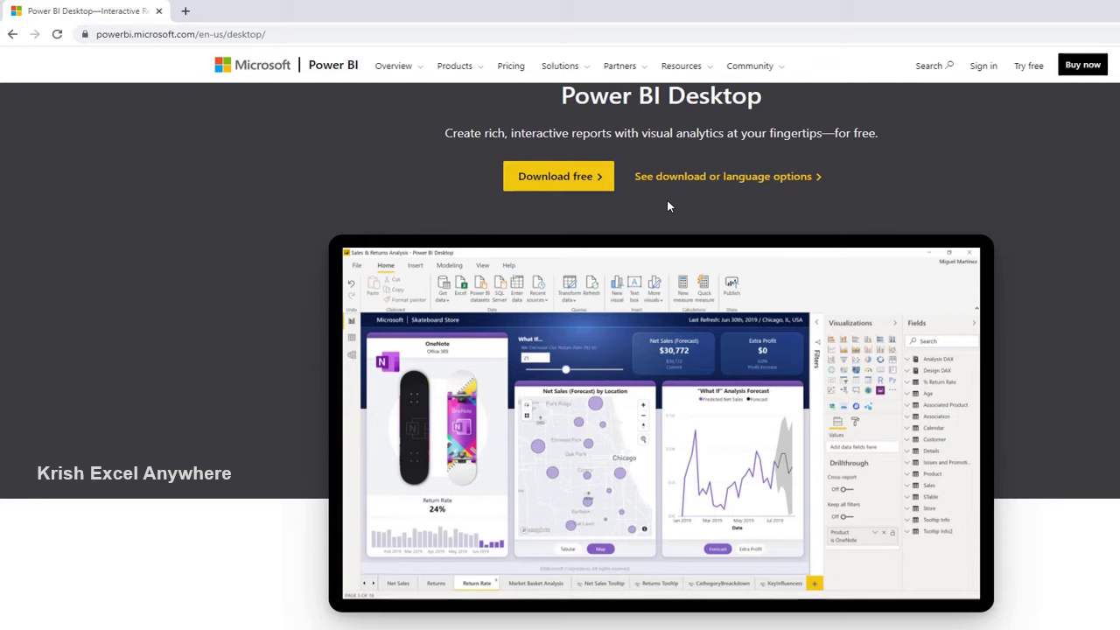
Step: Open the download and language options, keep English as the language, and start the download
{"action": "left_click", "coordinate": [715, 177]}
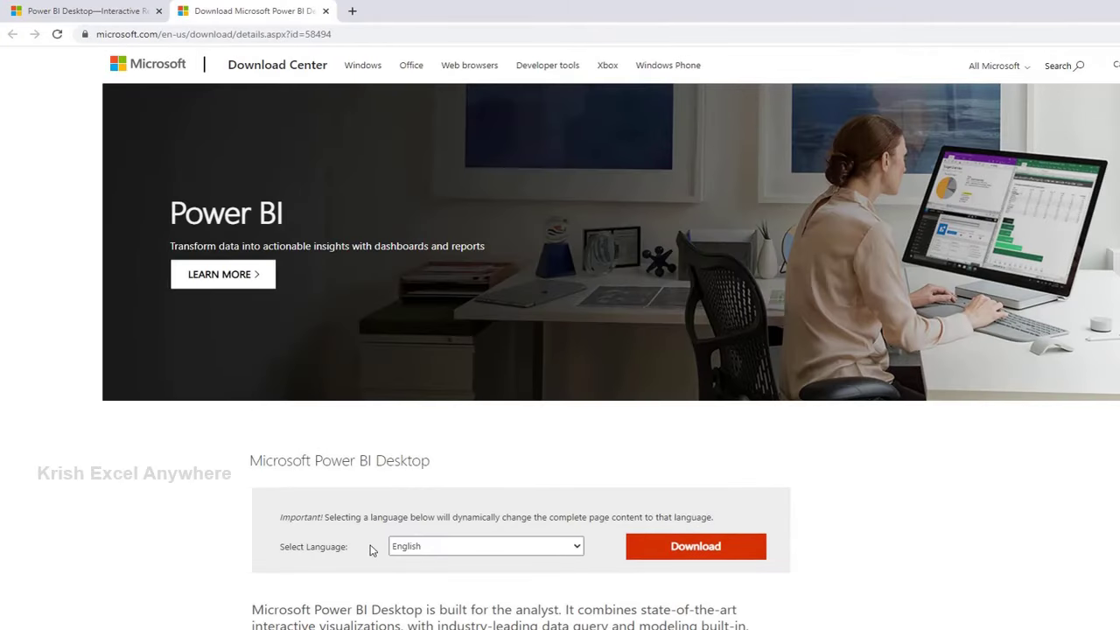
{"action": "scroll", "coordinate": [370, 551], "scroll_direction": "down", "scroll_amount": 1}
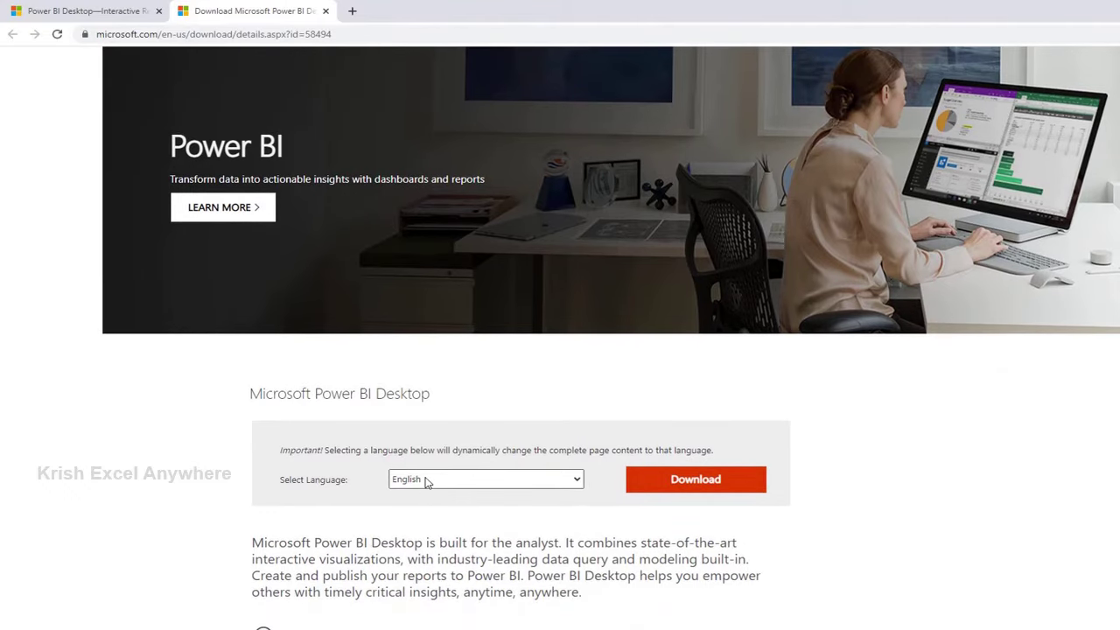
{"action": "left_click", "coordinate": [426, 482]}
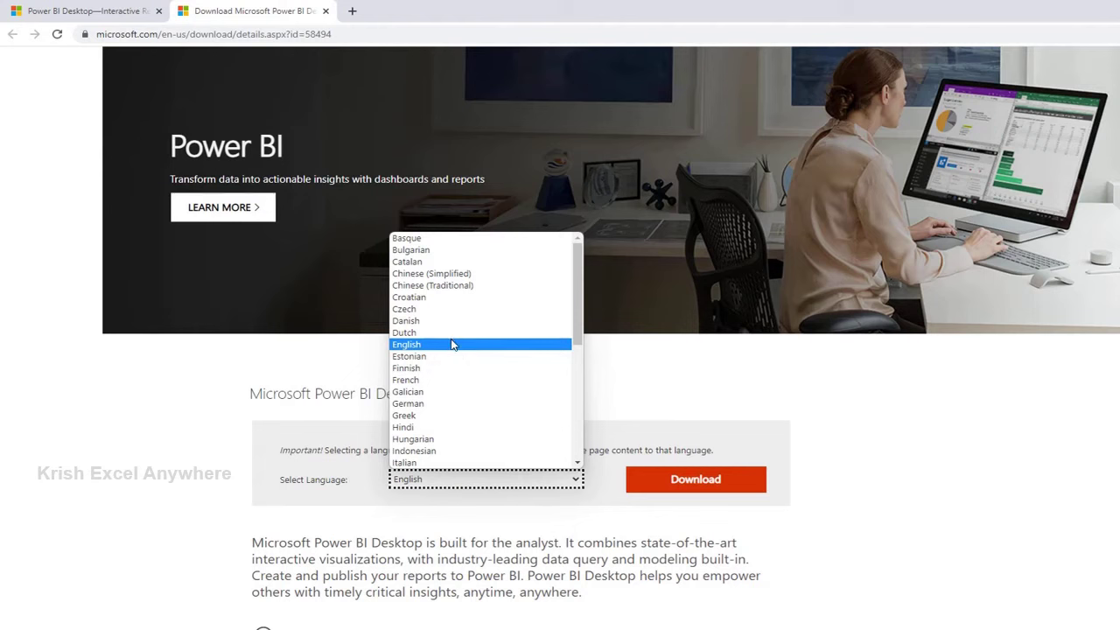
{"action": "left_click", "coordinate": [450, 344]}
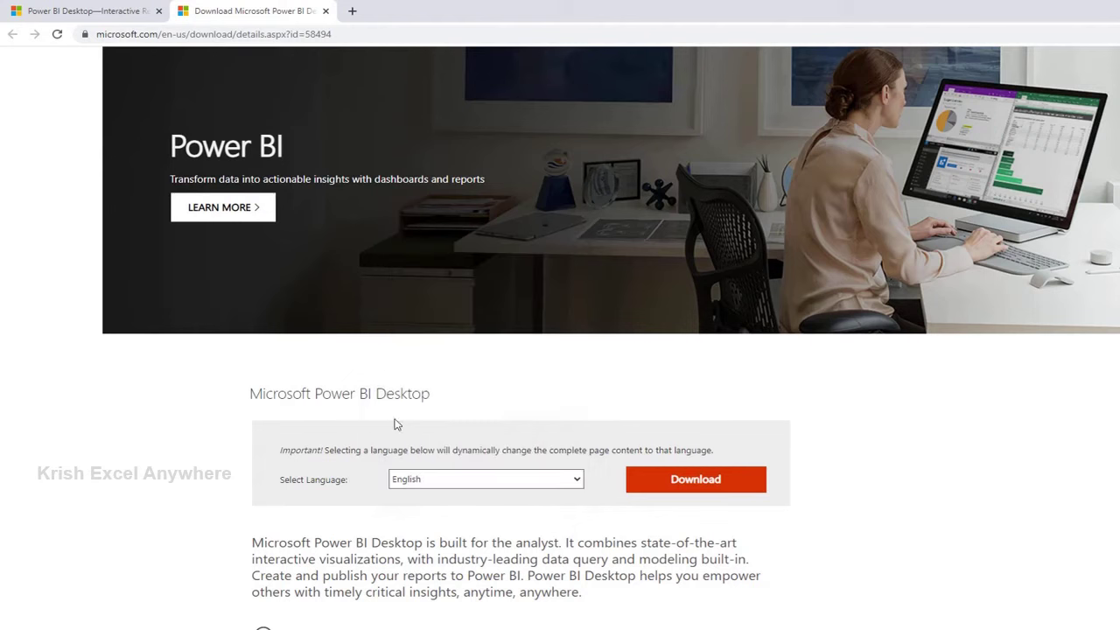
{"action": "left_click", "coordinate": [689, 487]}
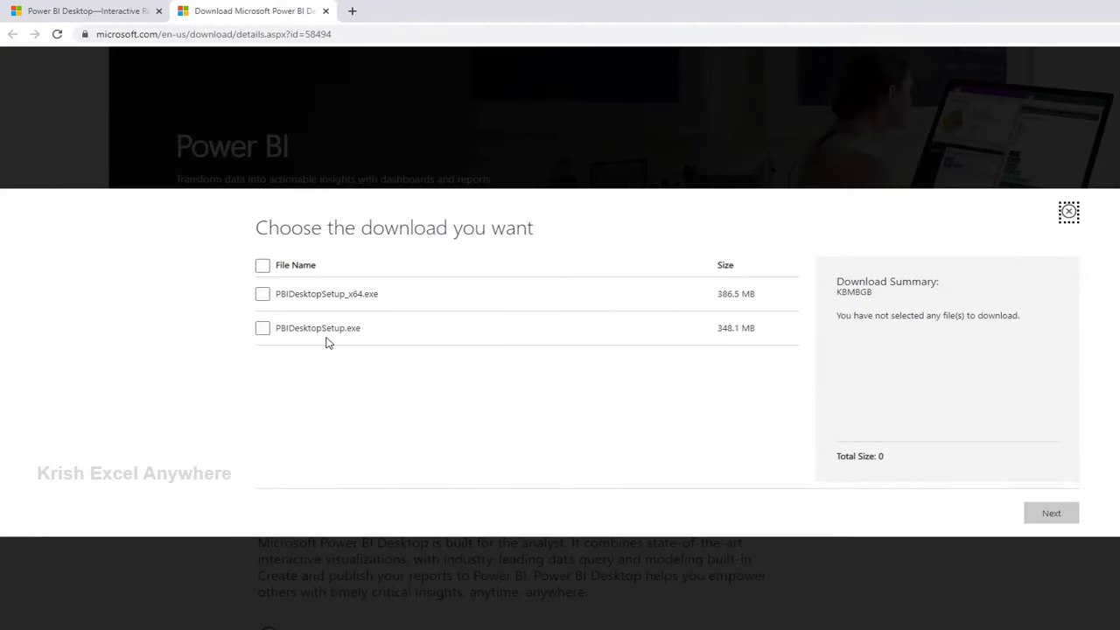
Step: Select the 64-bit PBIDesktopSetup_x64.exe installer and download it
{"action": "left_click", "coordinate": [264, 295]}
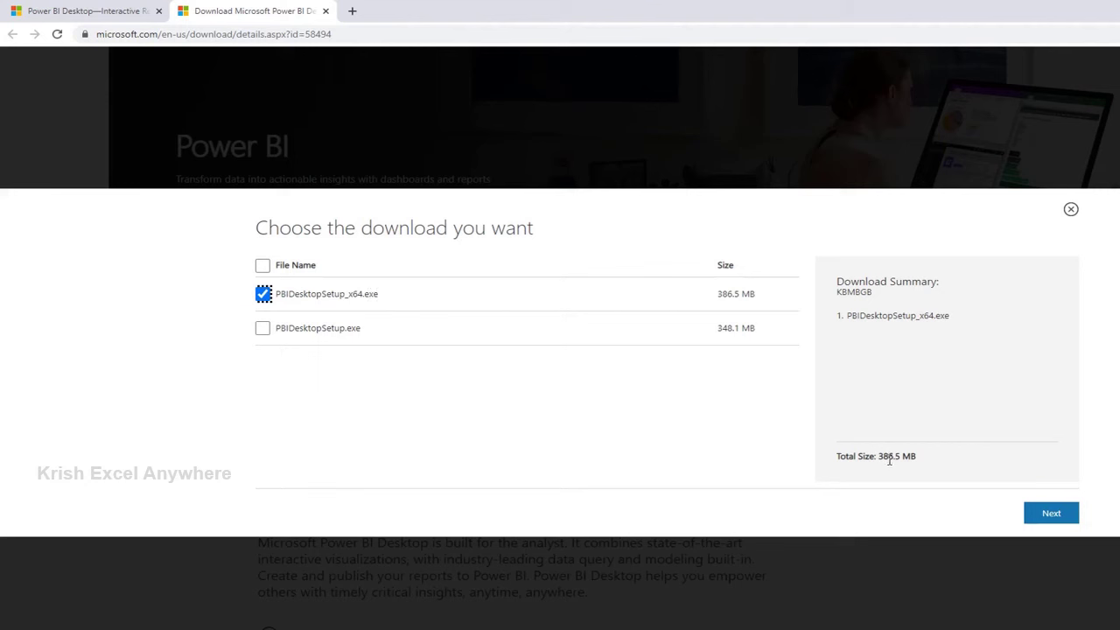
{"action": "left_click", "coordinate": [1074, 520]}
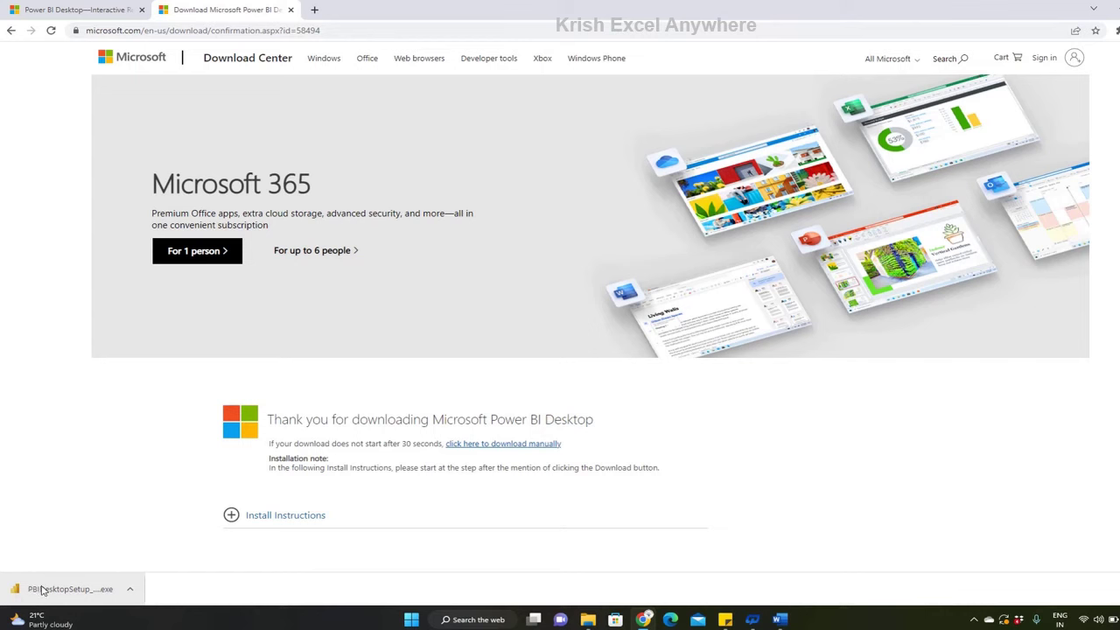
Step: Launch the downloaded installer and run the setup wizard in English
{"action": "left_click", "coordinate": [41, 590]}
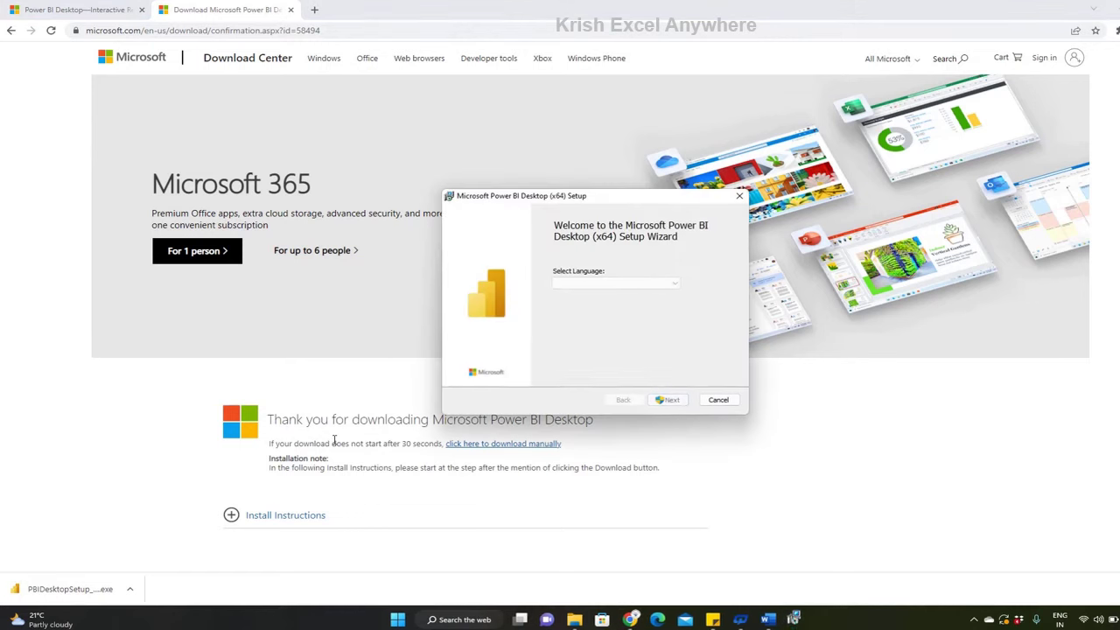
{"action": "left_click", "coordinate": [586, 284]}
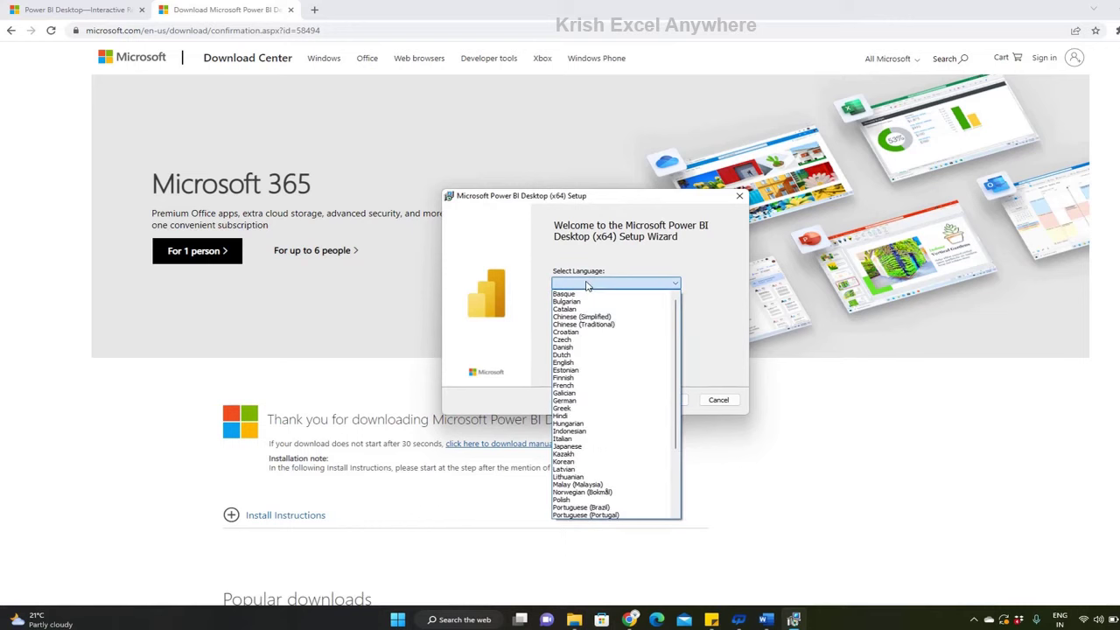
{"action": "left_click", "coordinate": [571, 364]}
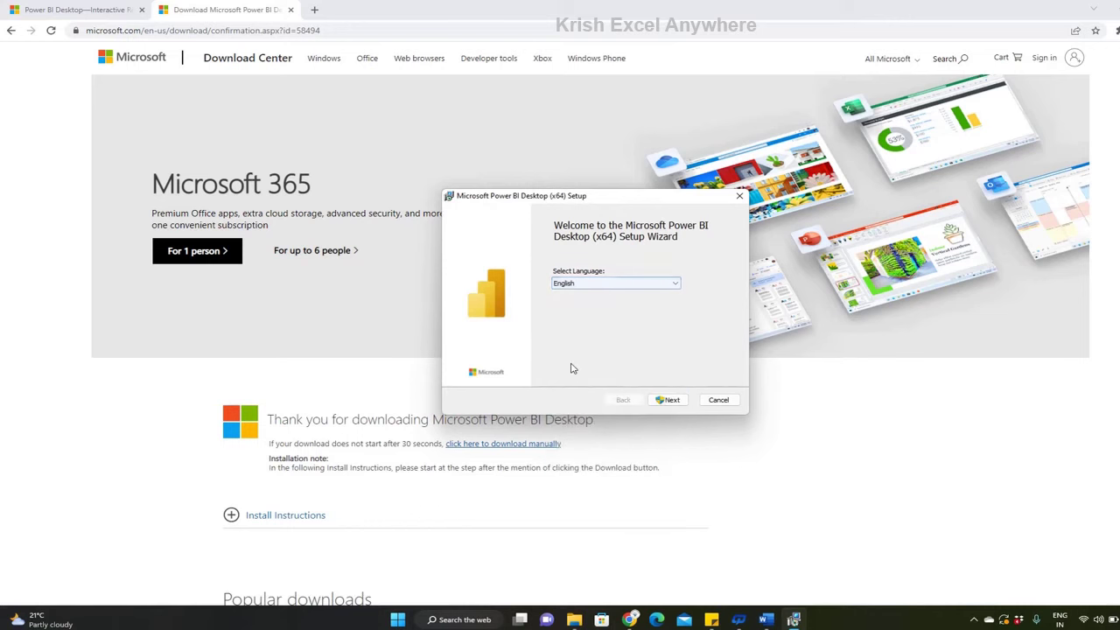
{"action": "left_click", "coordinate": [669, 401]}
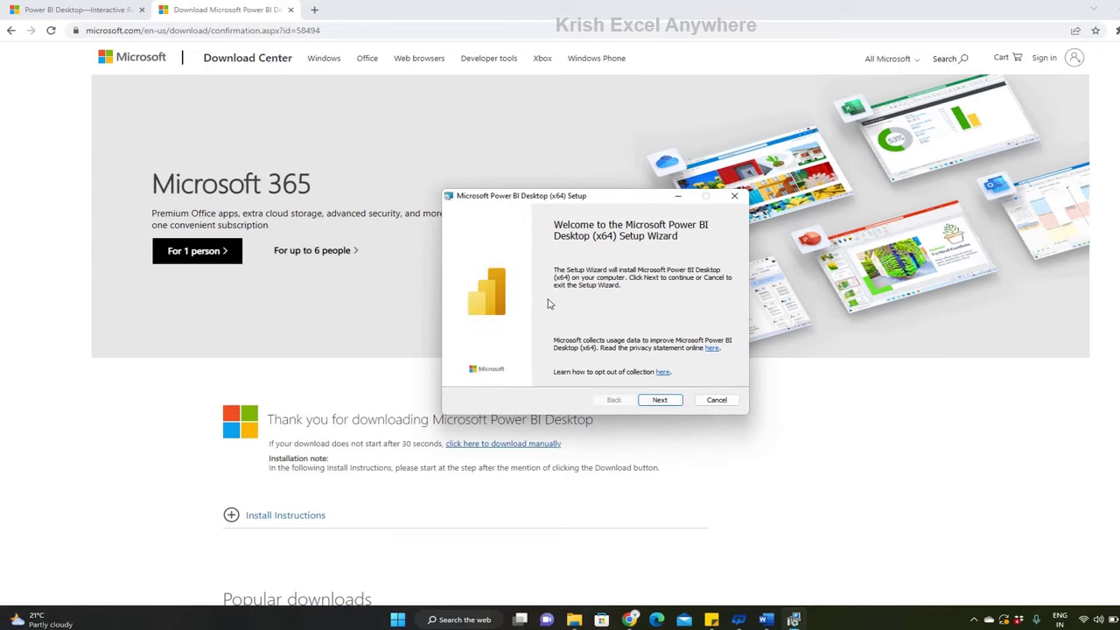
Step: Accept the license terms and install Power BI Desktop to the default folder, launching it when finished
{"action": "left_click", "coordinate": [660, 400]}
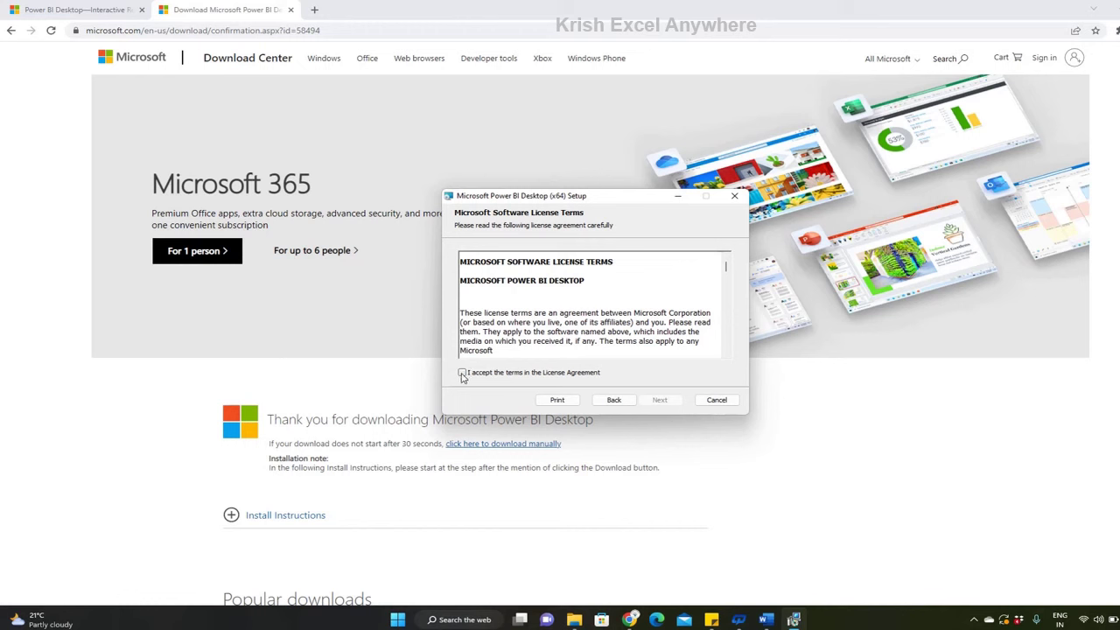
{"action": "left_click", "coordinate": [462, 373]}
{"action": "scroll", "coordinate": [505, 346], "scroll_direction": "down", "scroll_amount": 5}
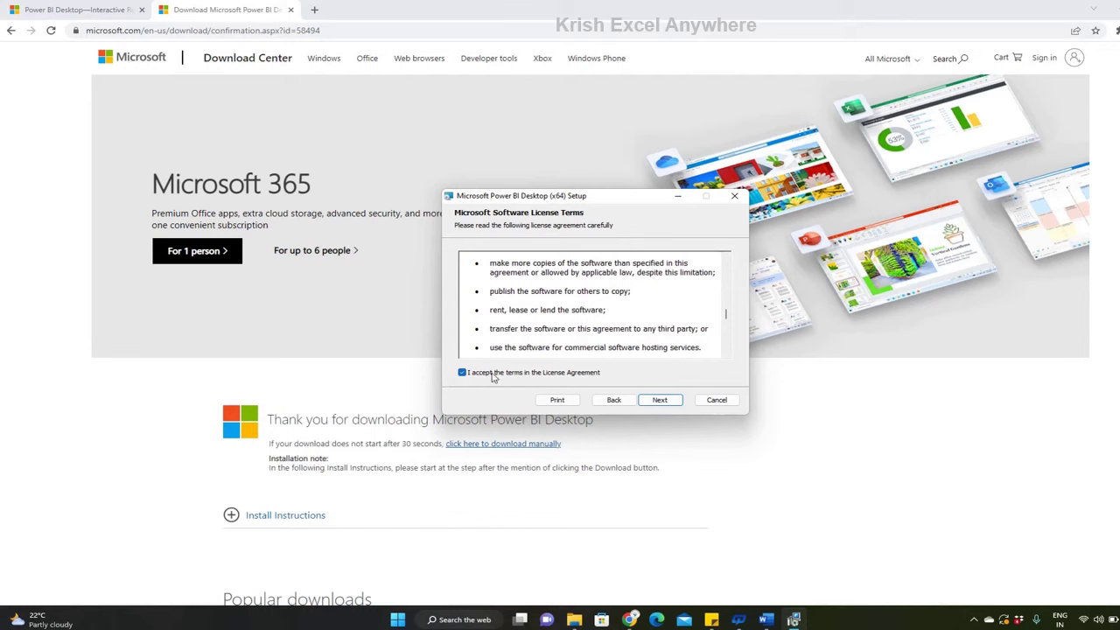
{"action": "left_click", "coordinate": [661, 401]}
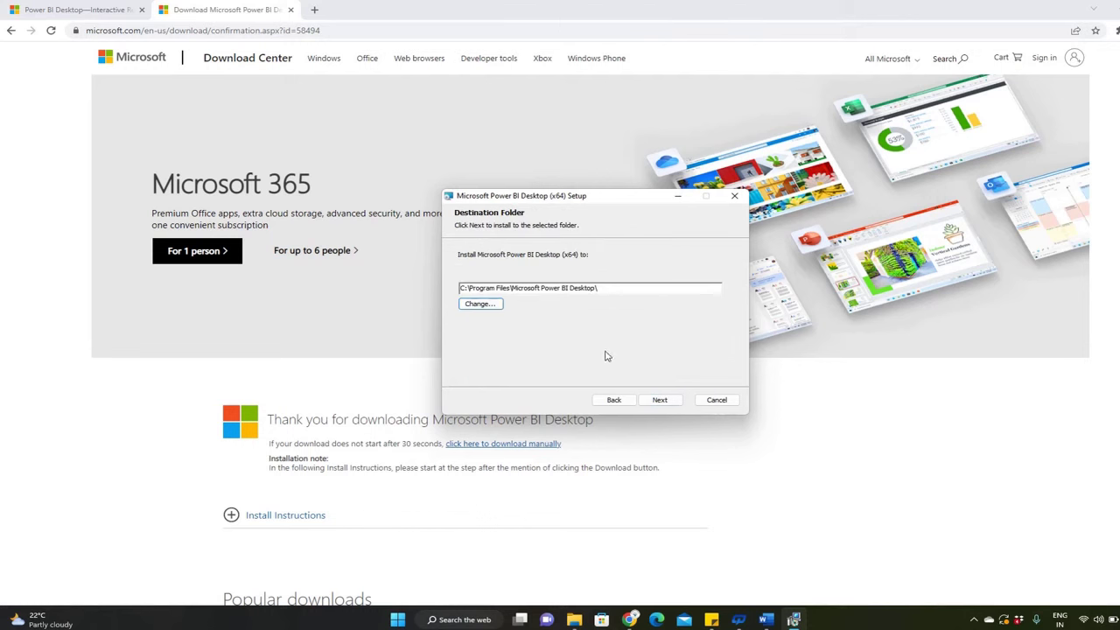
{"action": "left_click", "coordinate": [659, 401]}
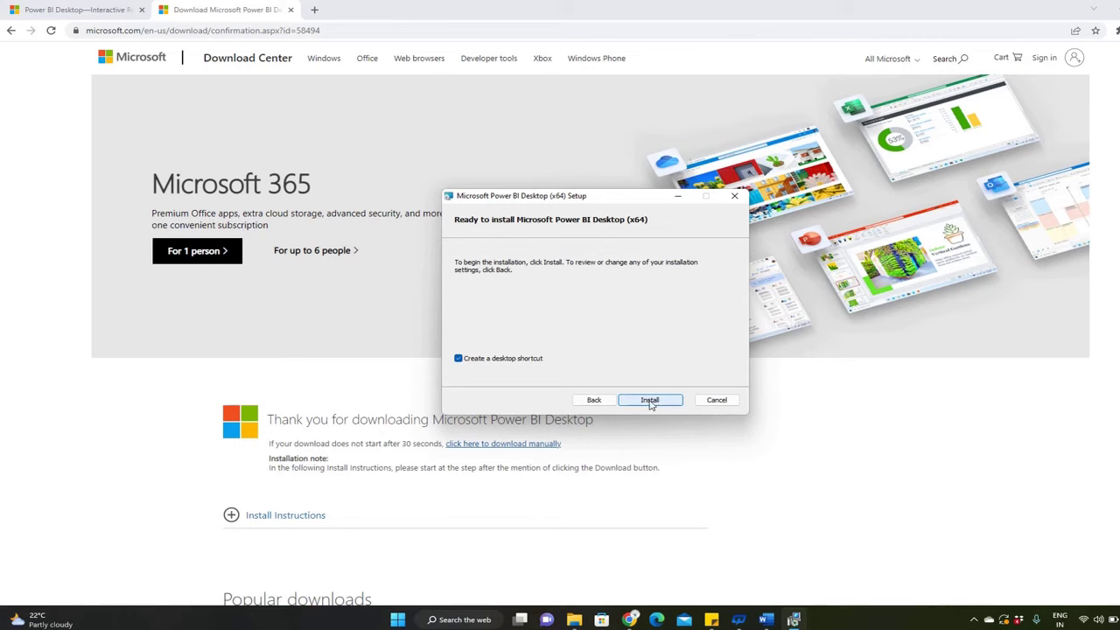
{"action": "left_click", "coordinate": [650, 400]}
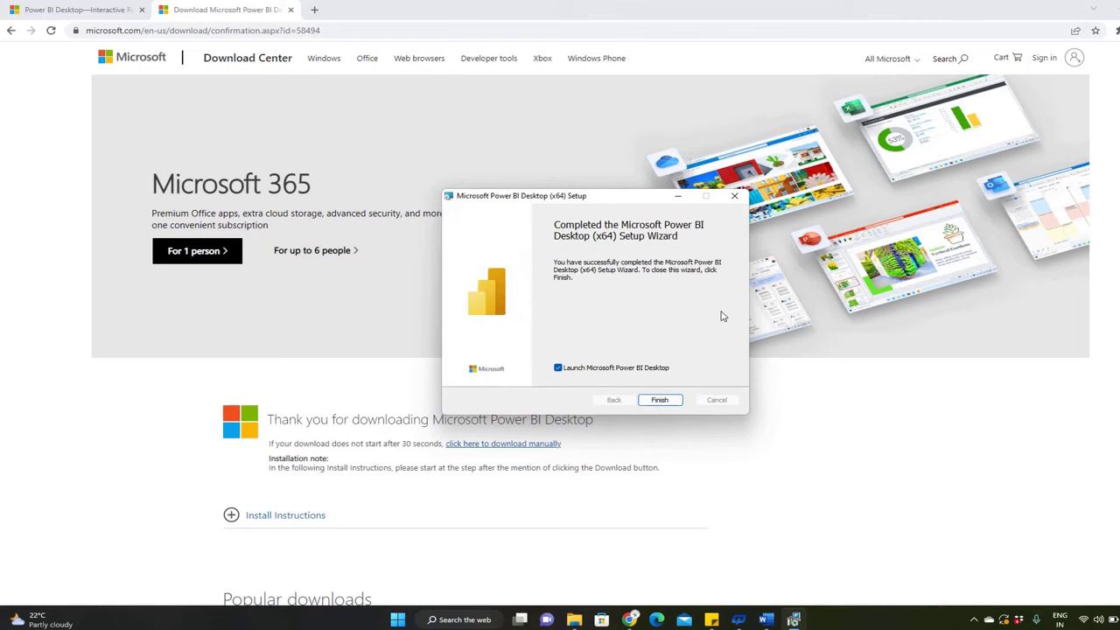
{"action": "left_click", "coordinate": [662, 402]}
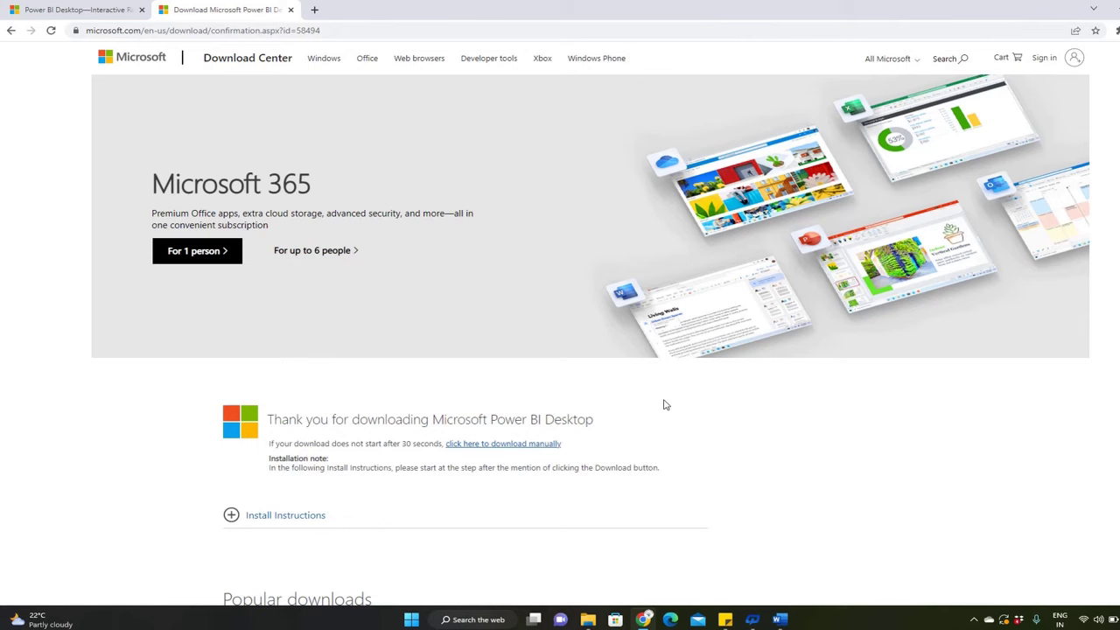
{"action": "key", "text": "super+s"}
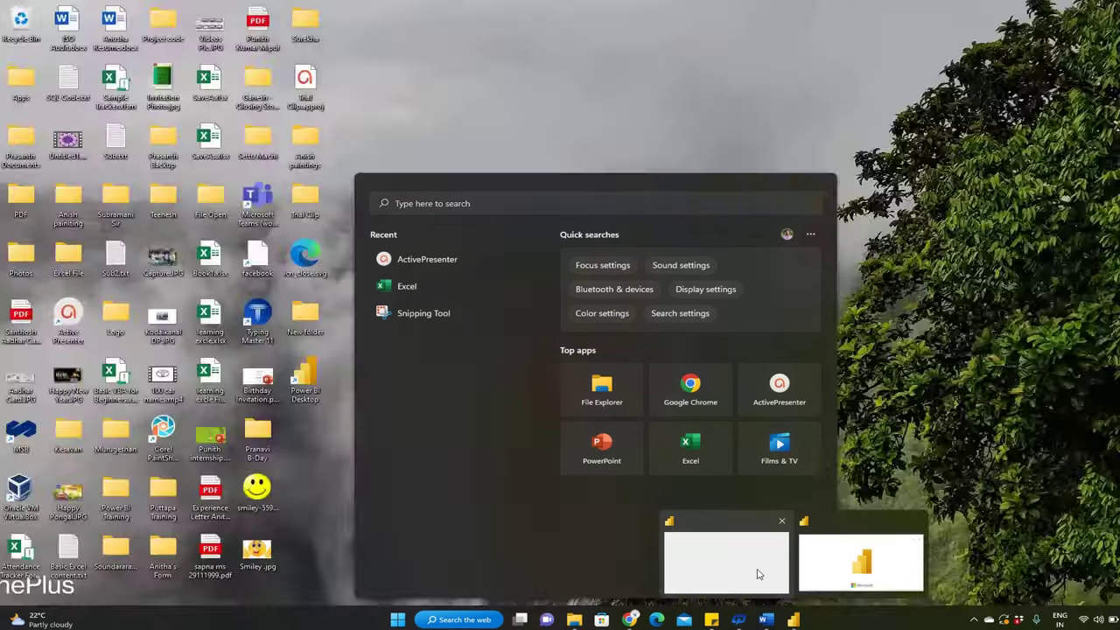
Step: Bring Power BI Desktop forward and dismiss the format pane tip and welcome screen
{"action": "left_click", "coordinate": [755, 570]}
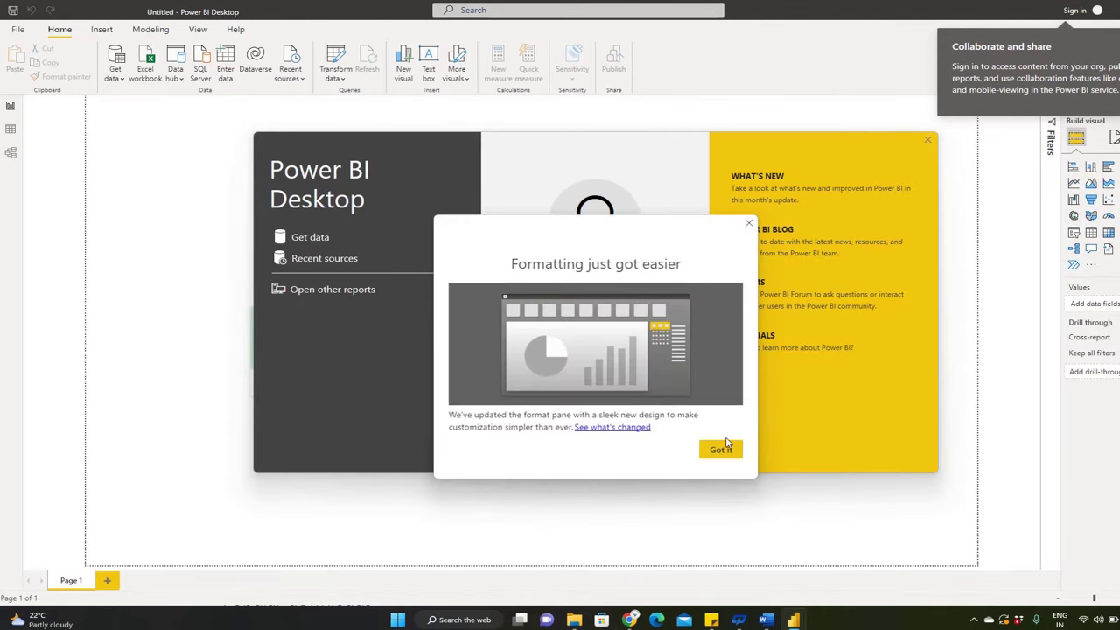
{"action": "left_click", "coordinate": [721, 451]}
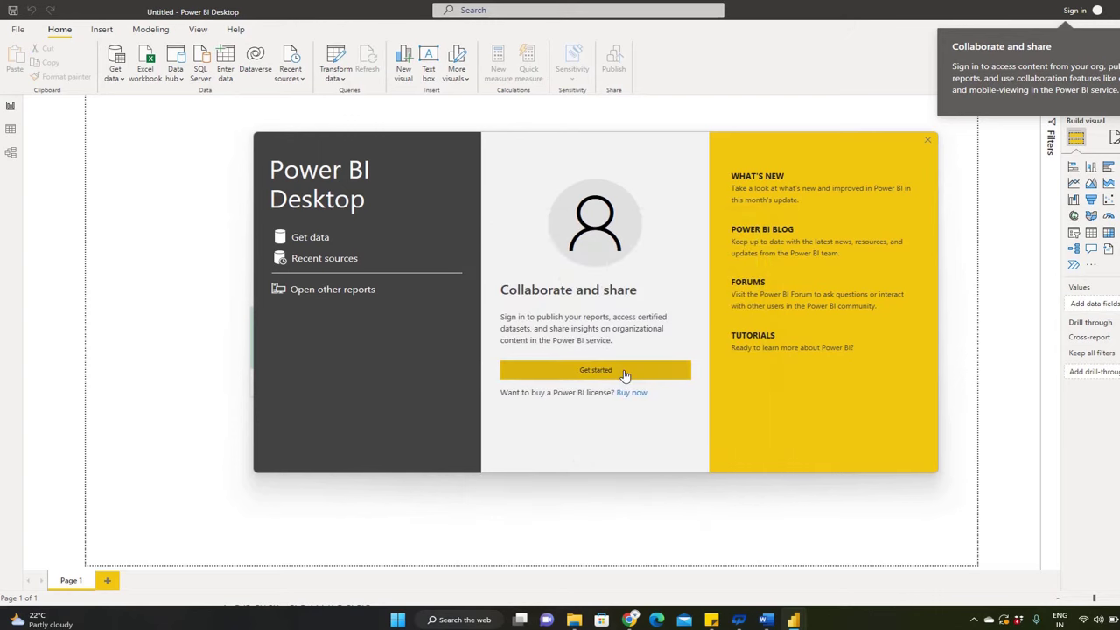
{"action": "left_click", "coordinate": [927, 140]}
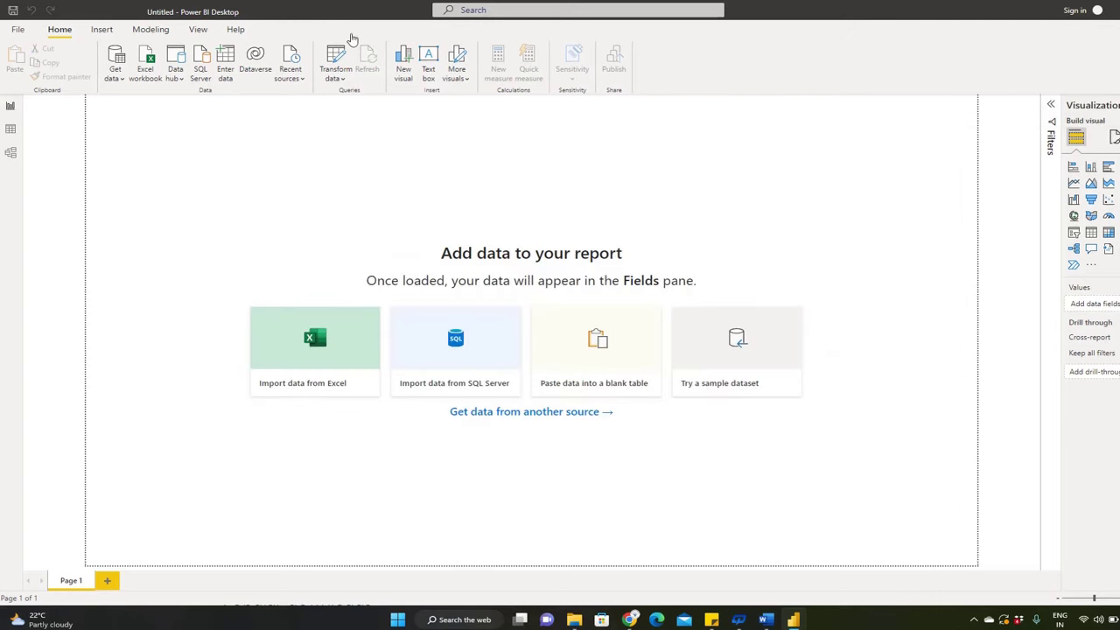